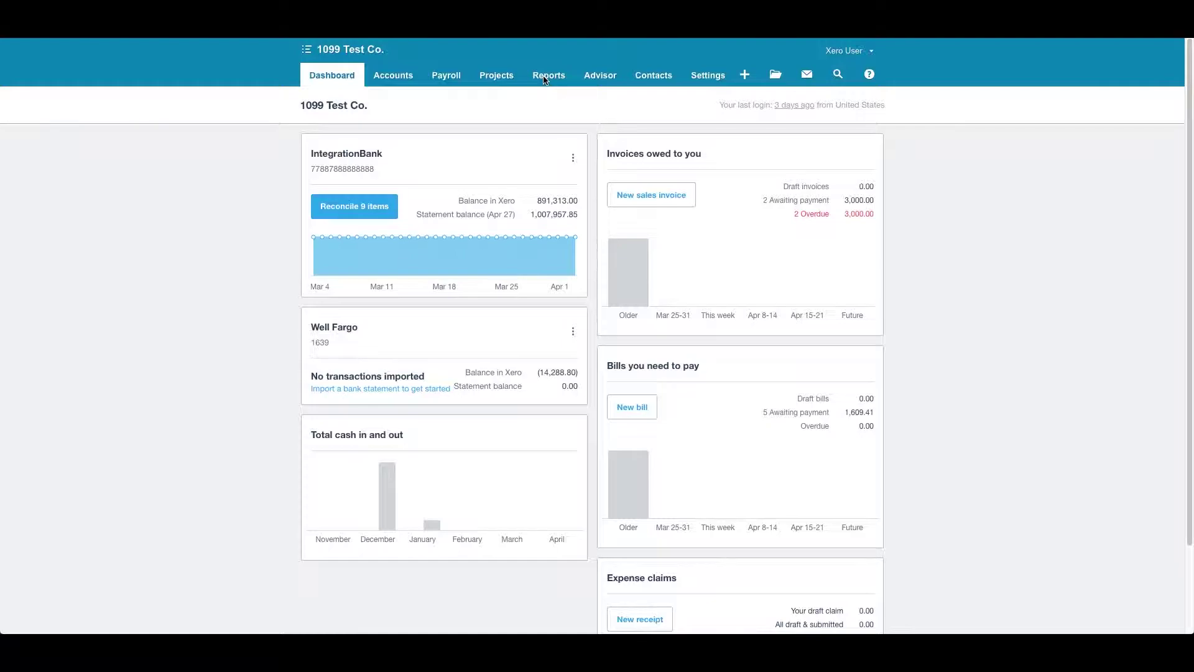
Open the 1099 Report from the Tax section of All Reports.
click(544, 79)
click(557, 98)
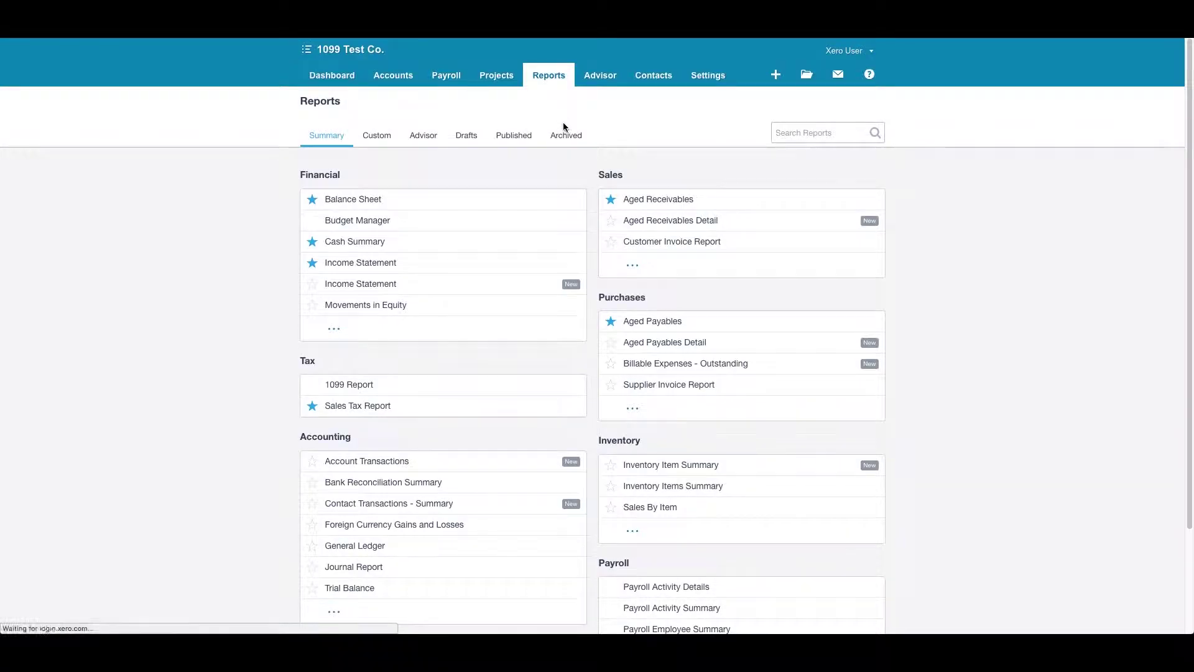
click(371, 390)
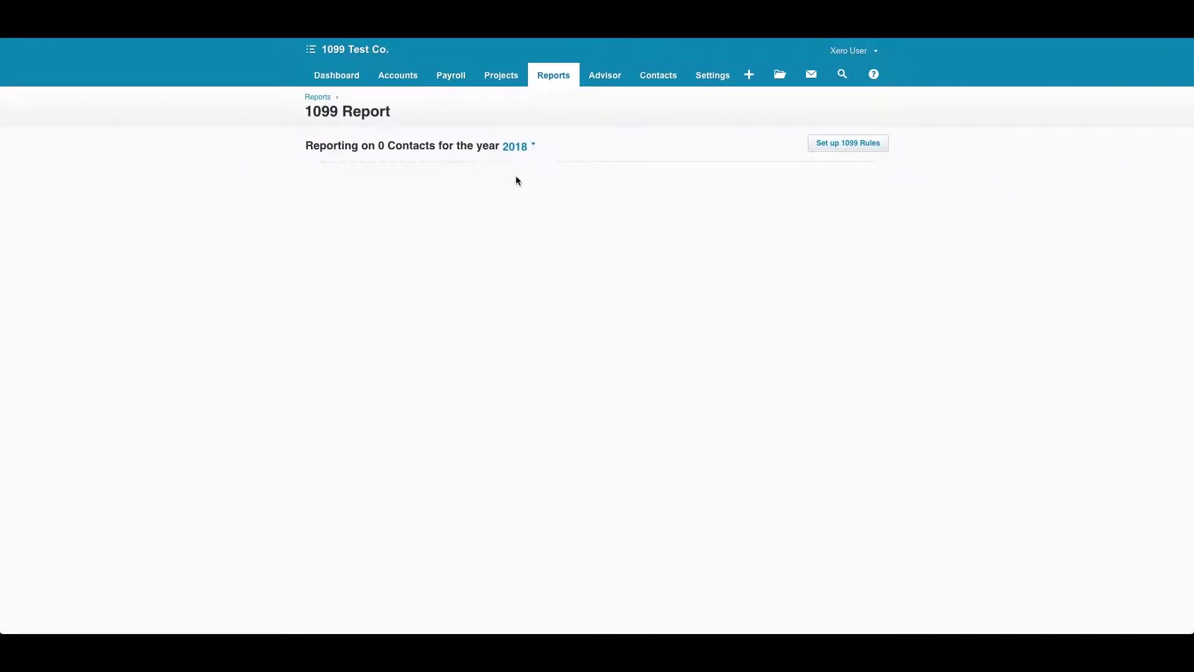
Change the report year from 2018 to 2017, listing three contacts totalling 8,547.00.
click(520, 148)
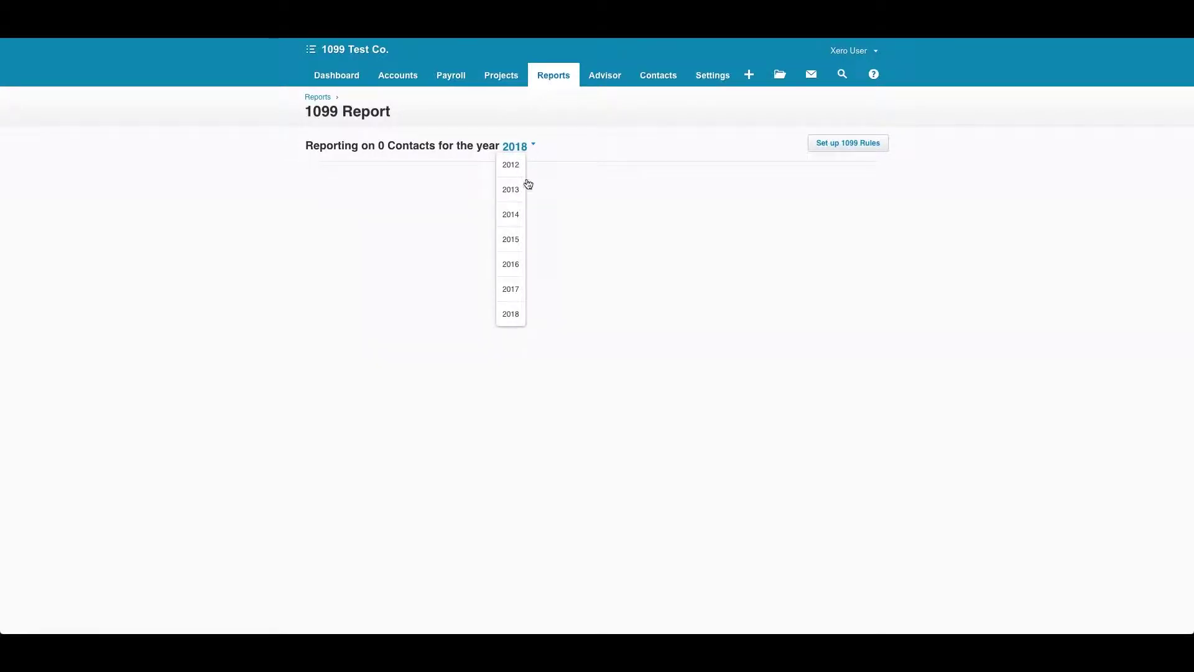
click(515, 291)
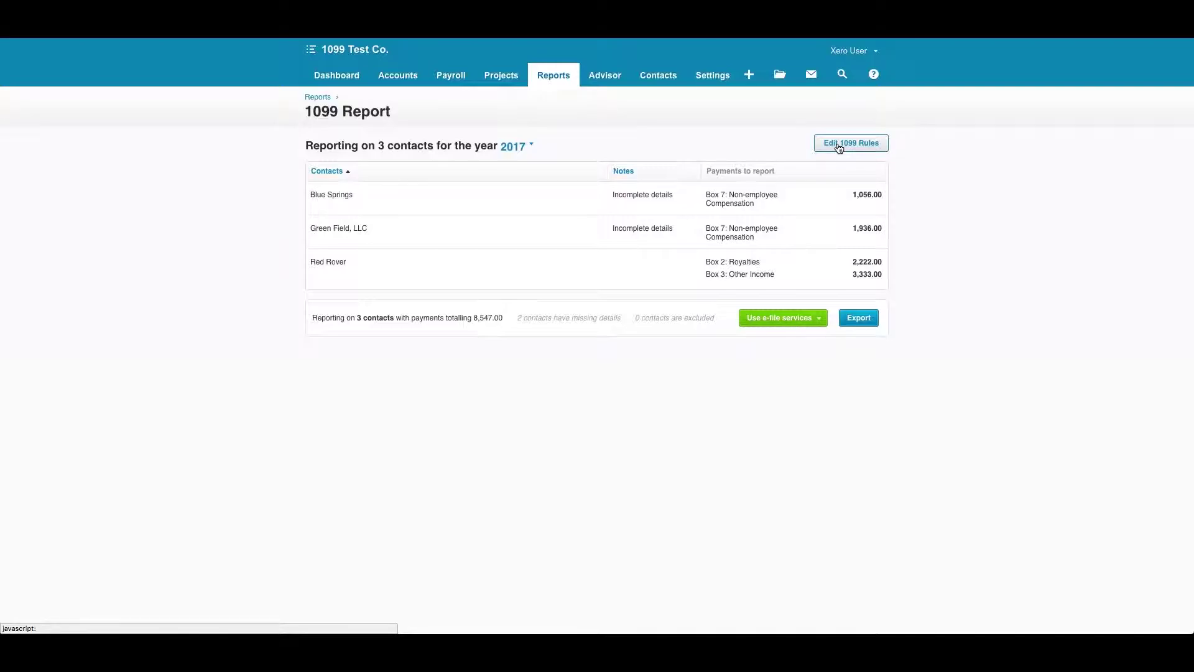
click(838, 145)
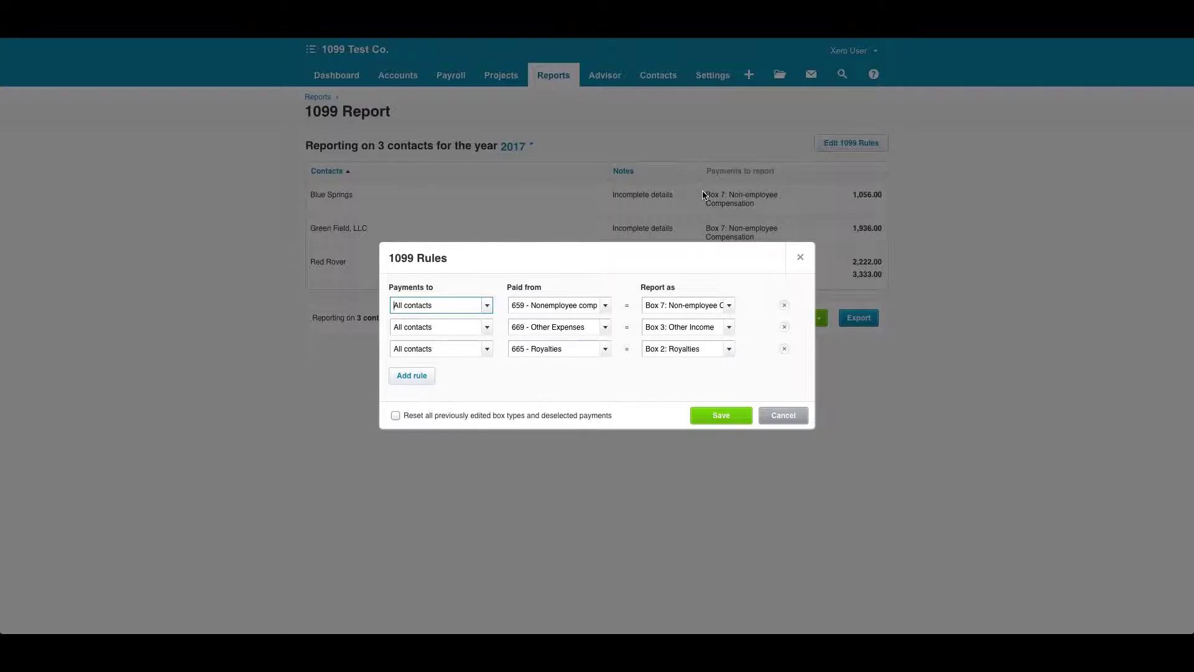
Add and save a rule mapping all contacts' 660 - Rent payments to Box 1: Rents.
click(425, 376)
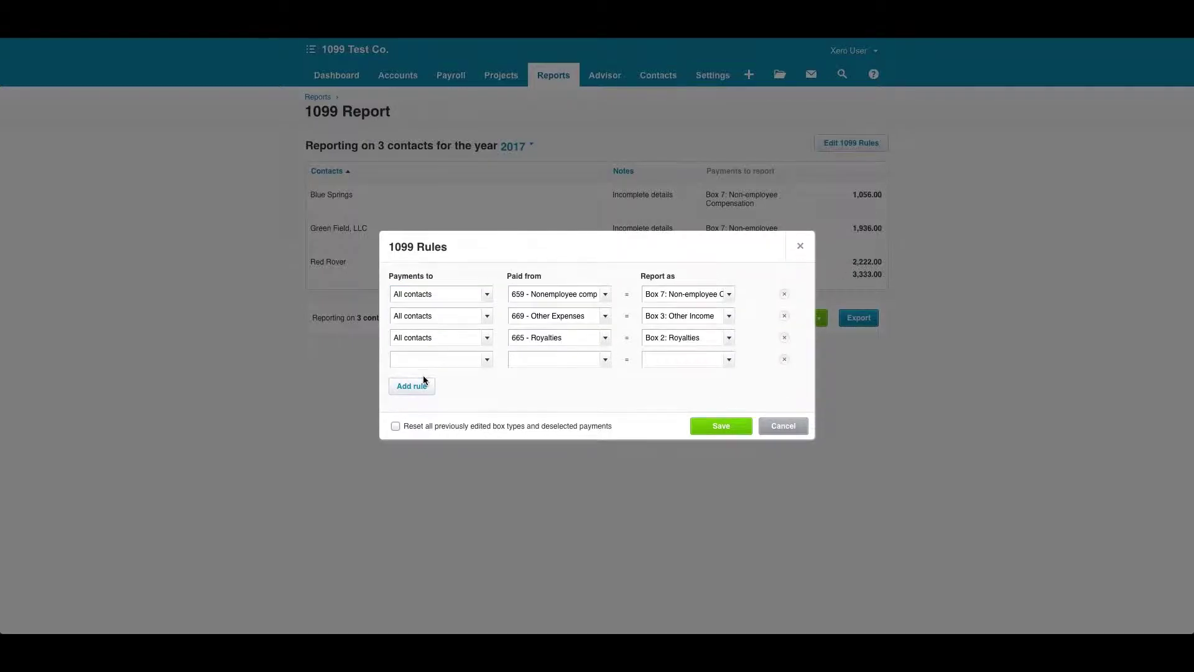
click(488, 364)
click(447, 381)
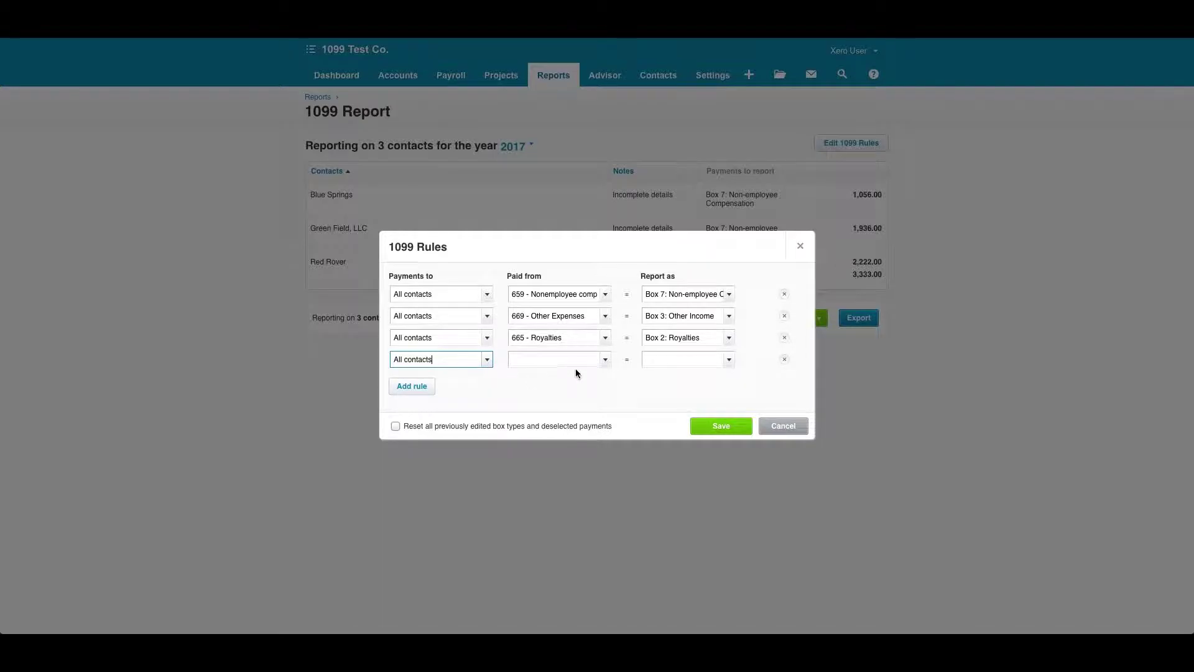
click(604, 361)
scroll(595, 423, down, 5)
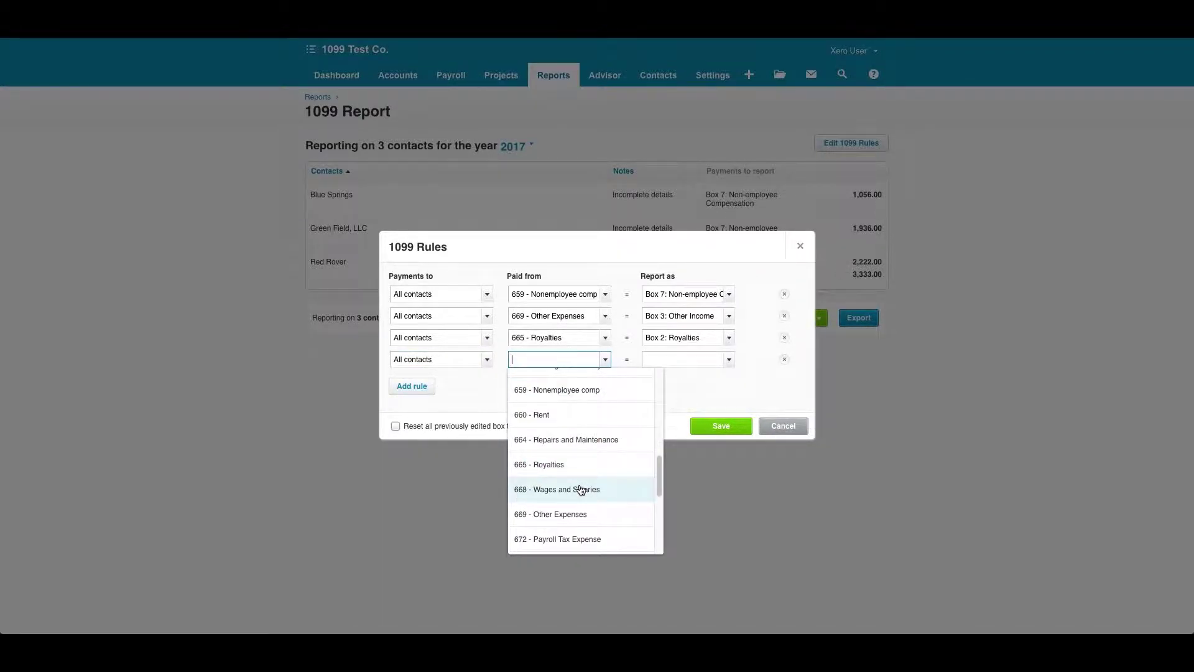
click(571, 413)
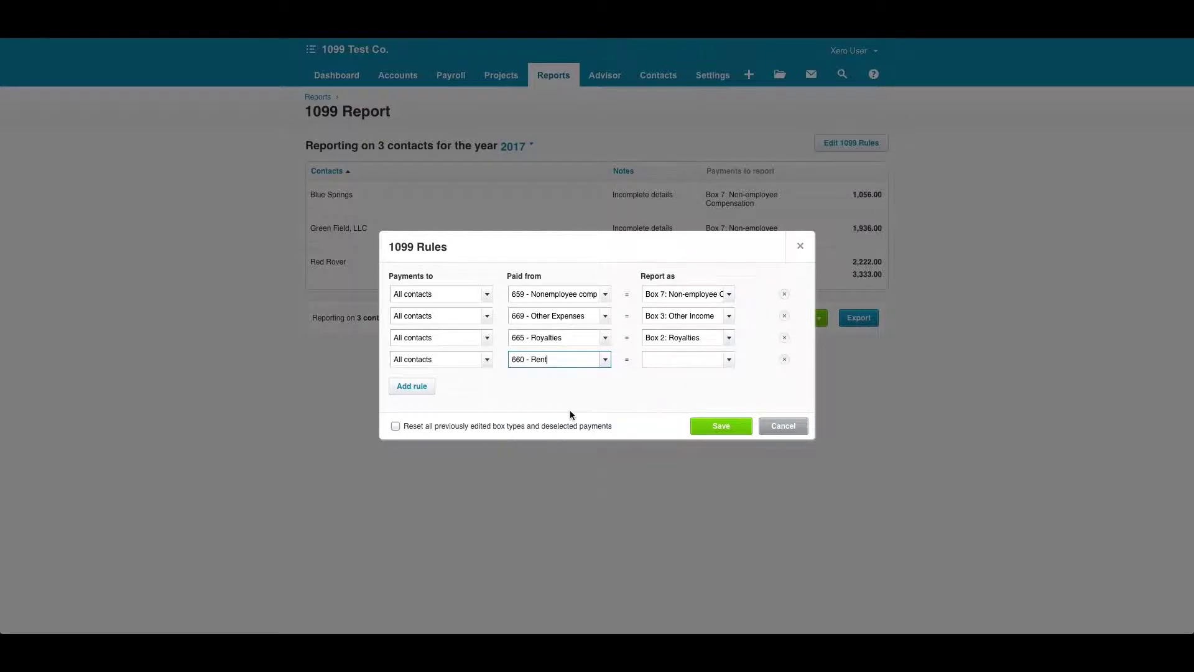
click(728, 364)
click(713, 382)
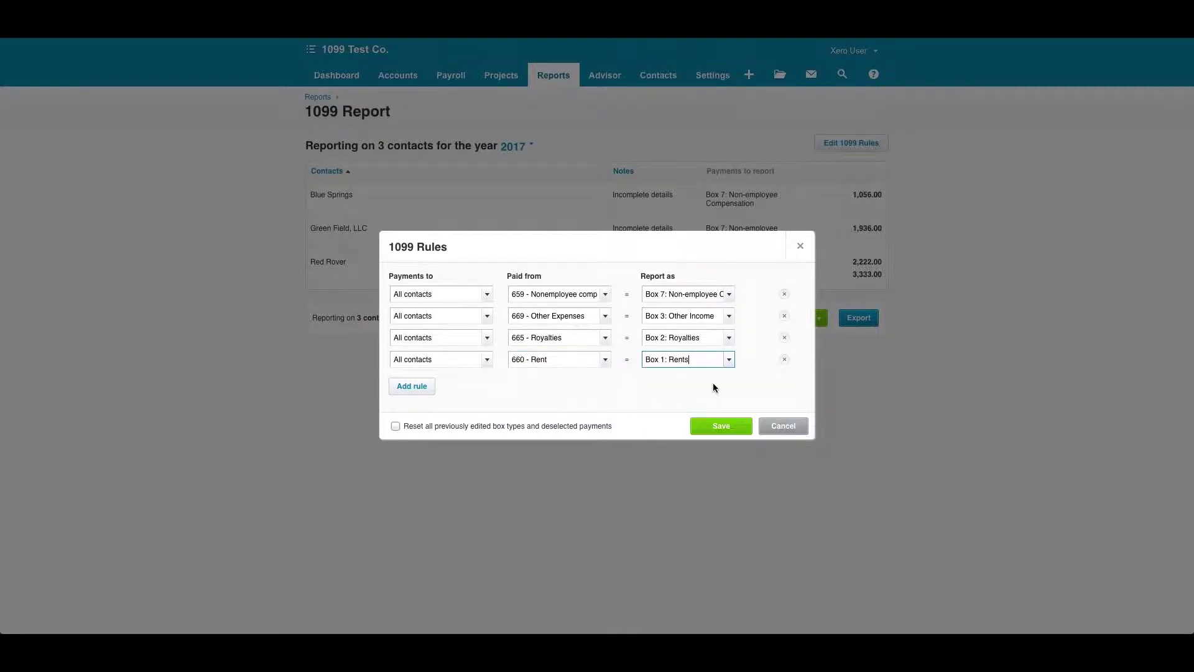
click(721, 426)
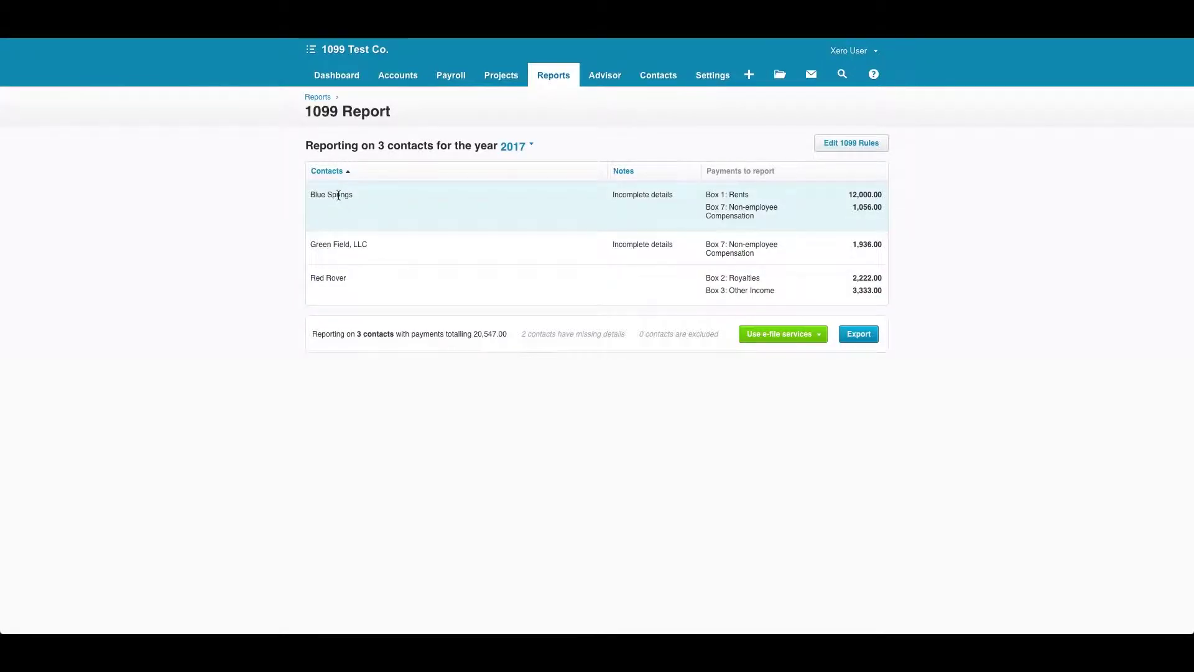
Paste a street address into Blue Springs' postal address and save the contact.
click(339, 195)
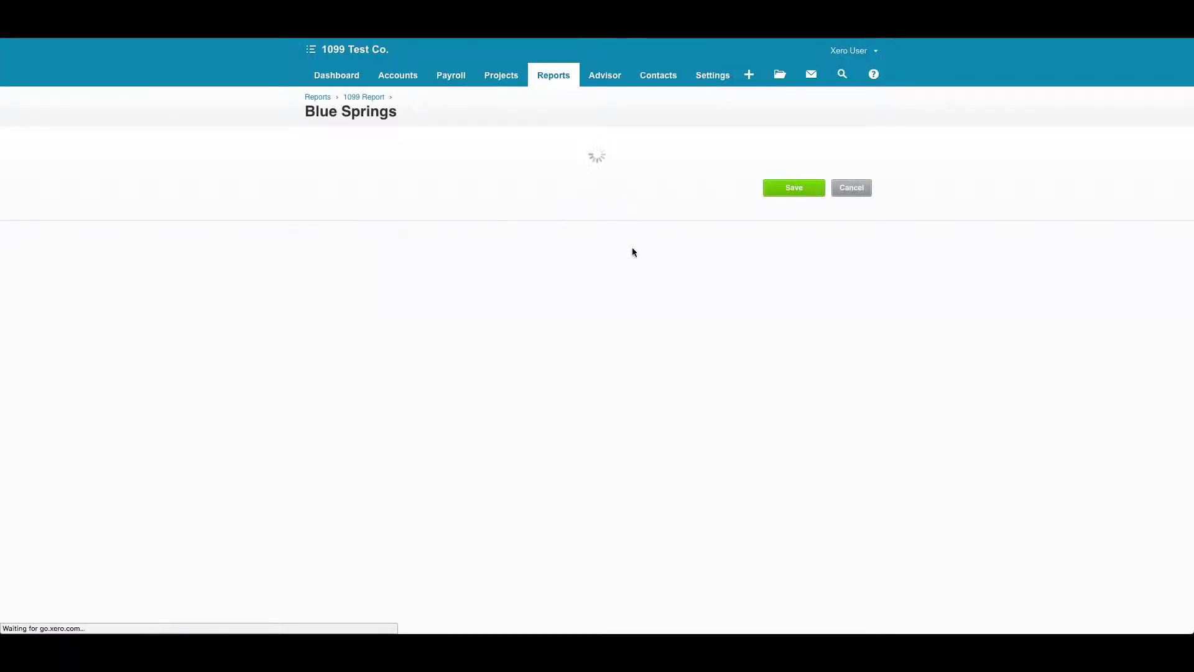
click(661, 193)
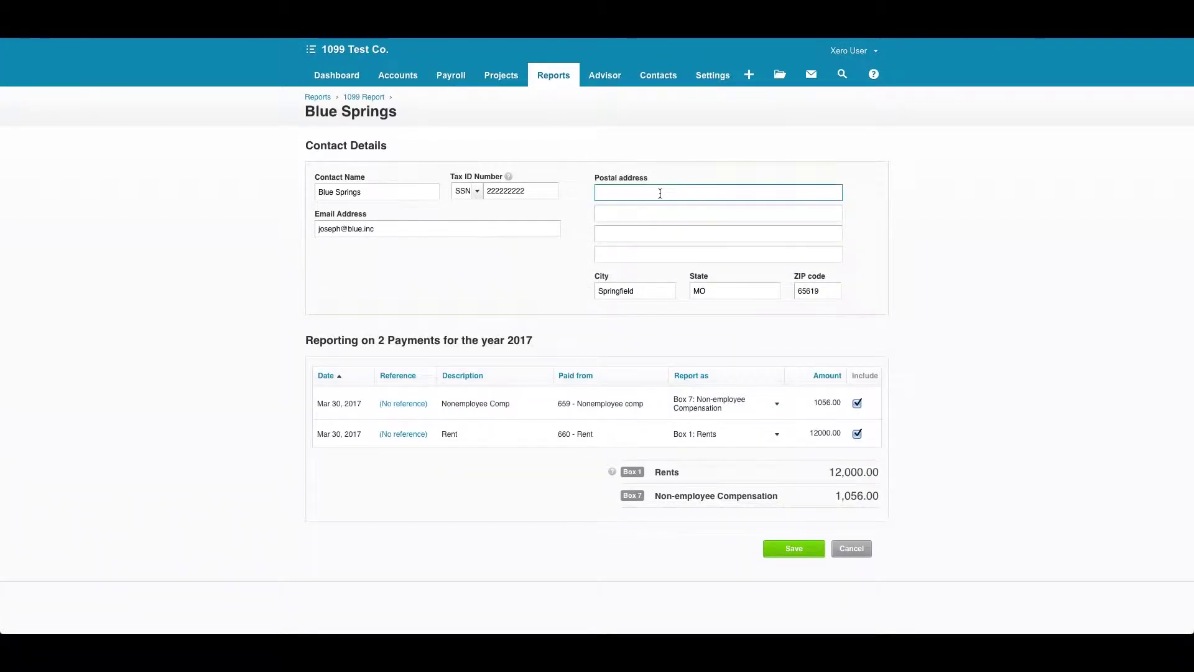
text(123 Evergreen Terrace)
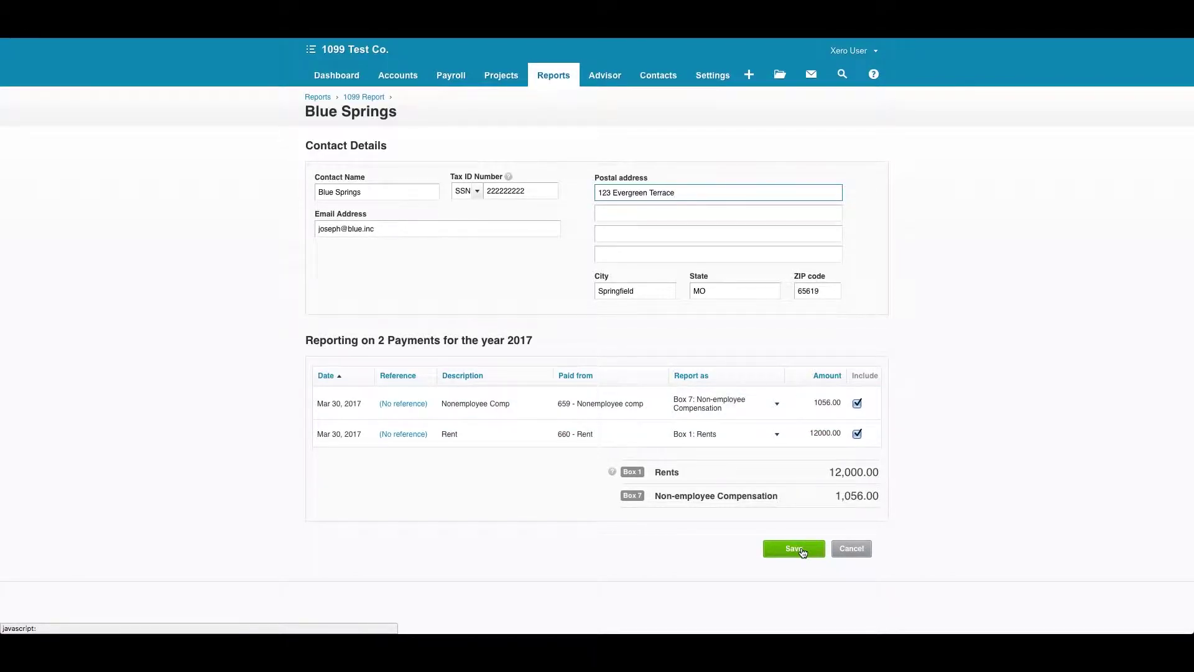
click(802, 551)
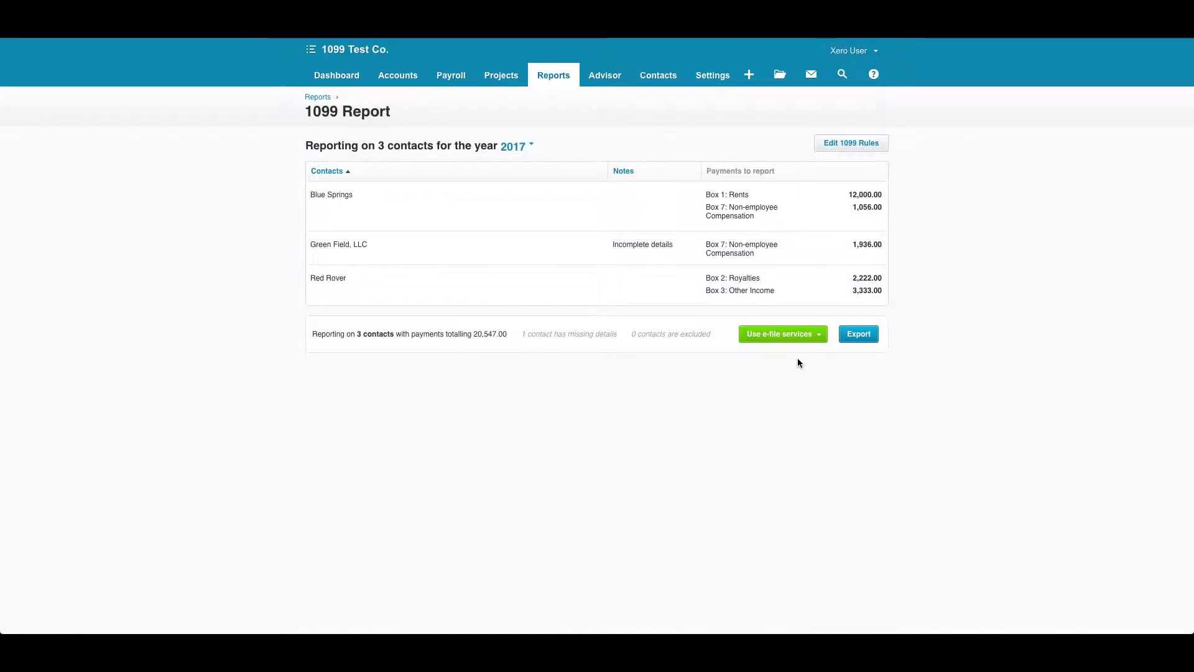
Send the 1099 data to the Tax1099 e-file service, accepting the missing-details warning.
click(791, 338)
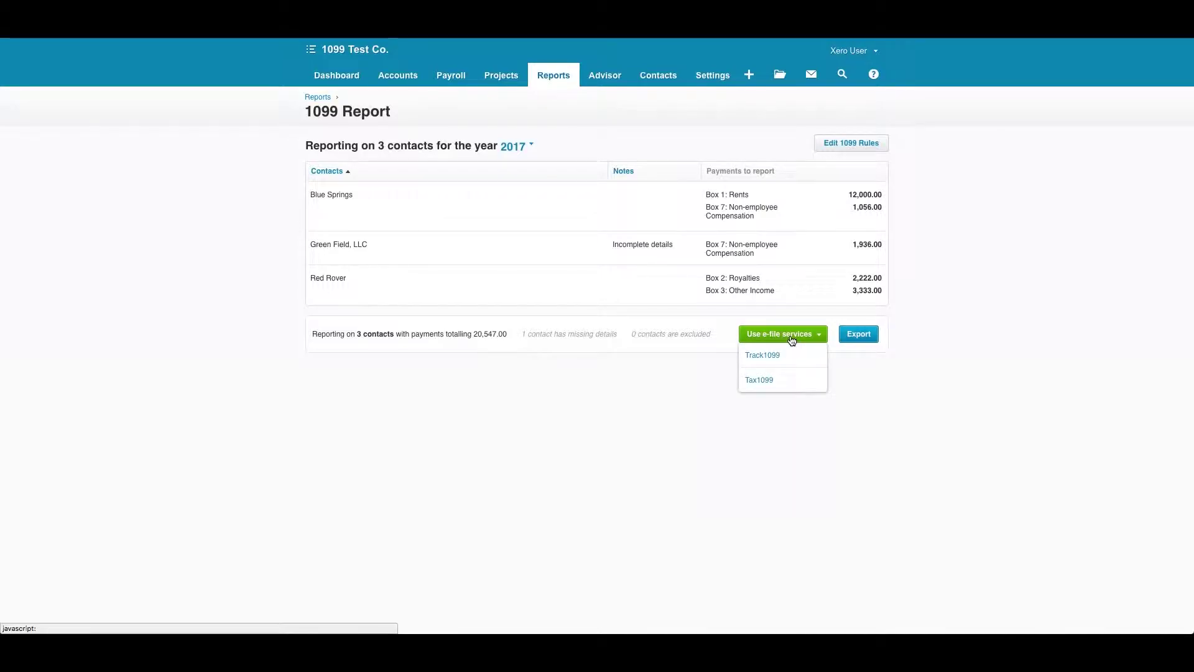
click(771, 383)
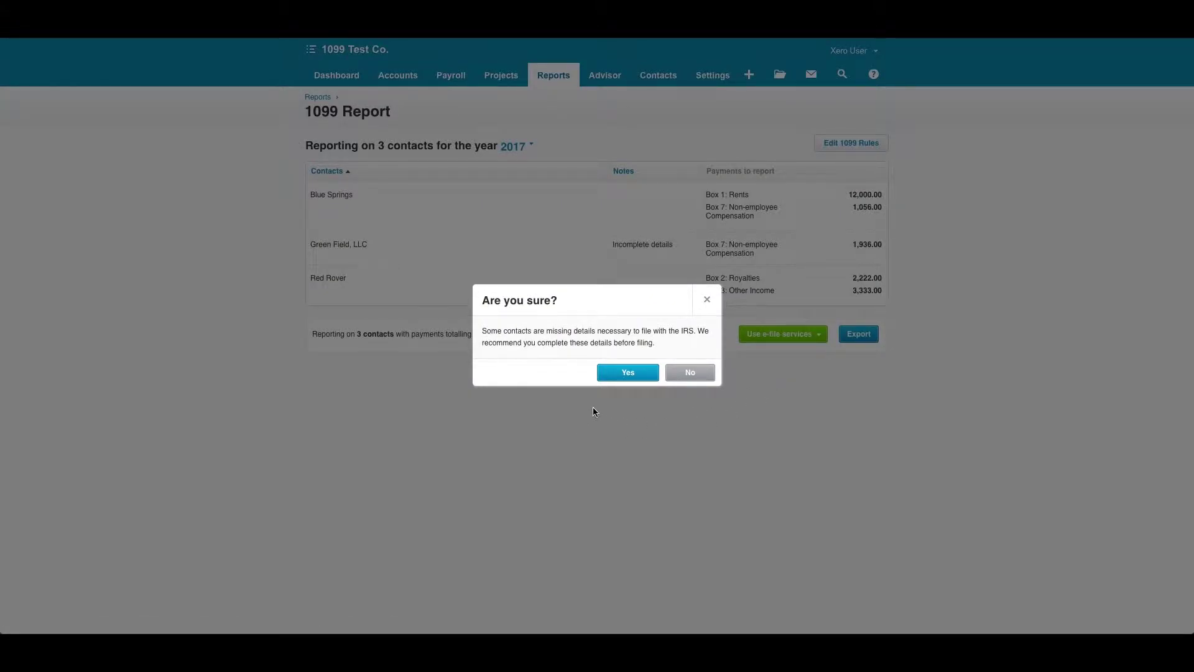
click(628, 373)
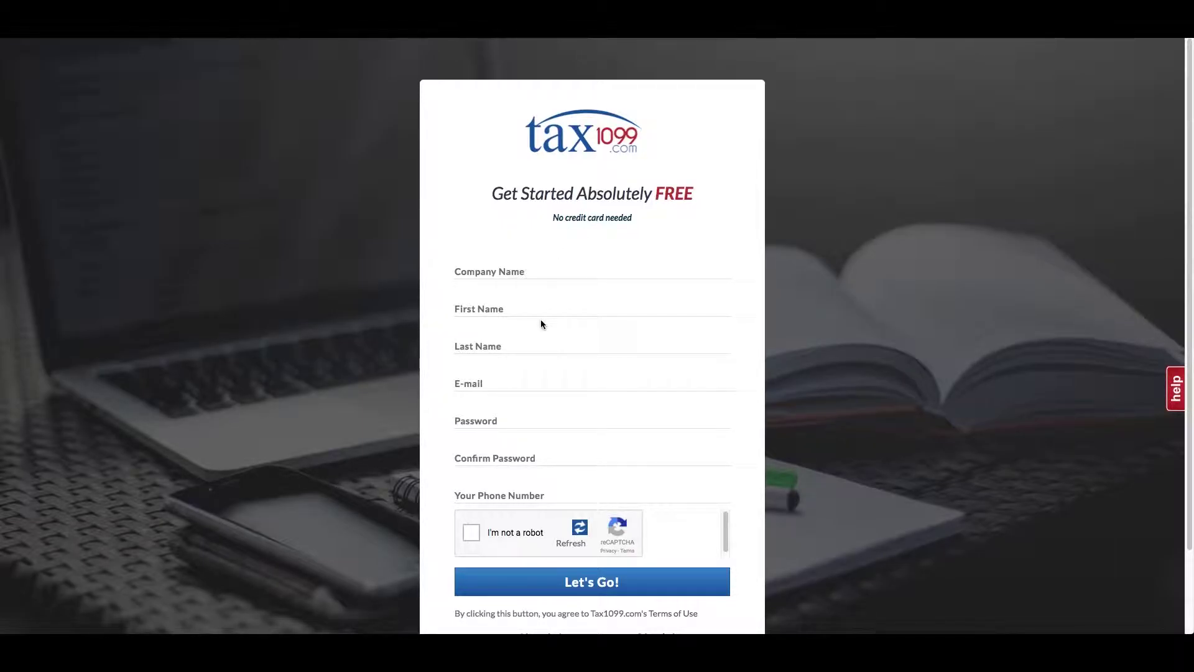
Log in to Tax1099.com with the saved credentials and connect the 2017 Xero import.
scroll(541, 323, down, 2)
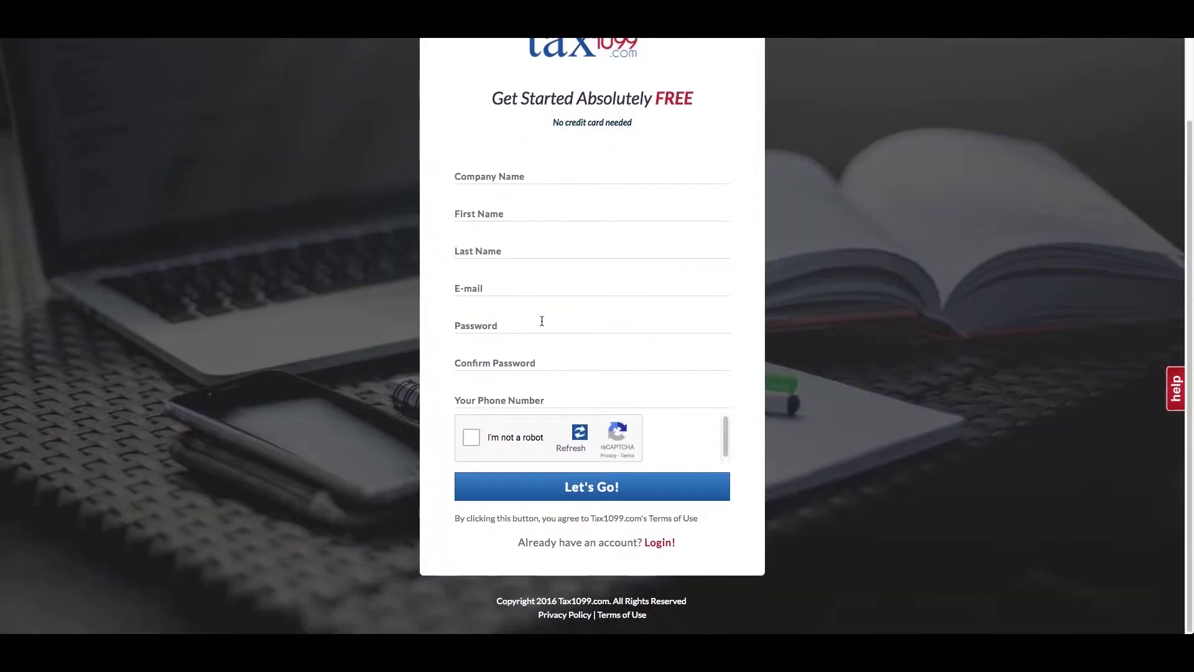
click(660, 543)
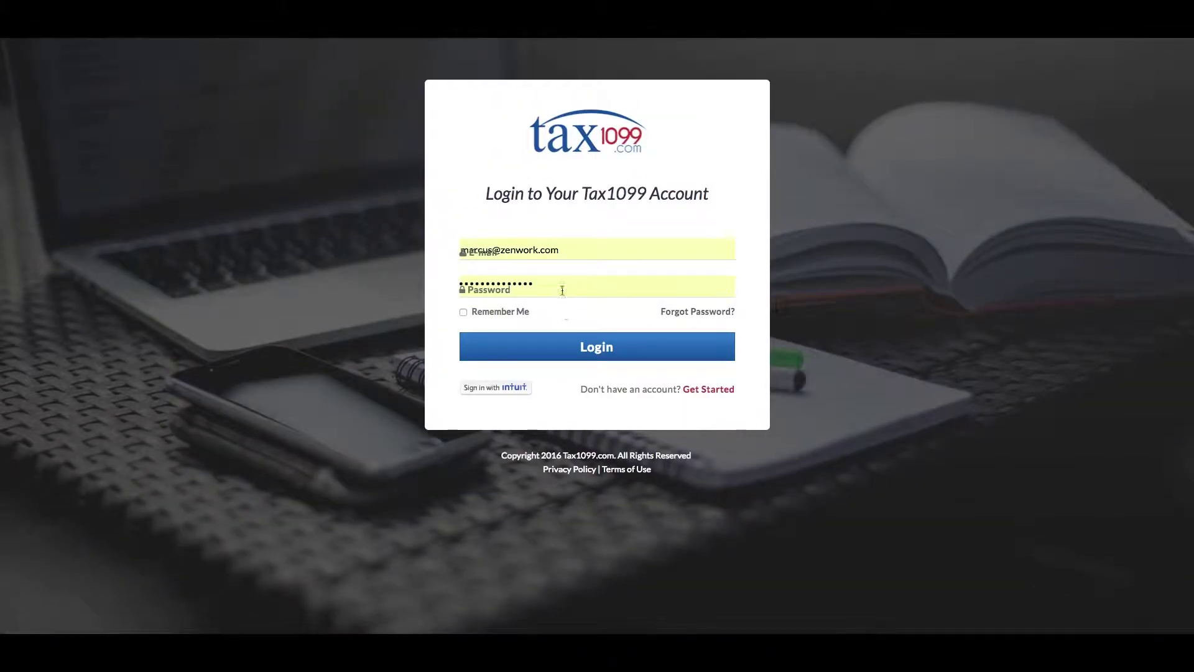
click(565, 348)
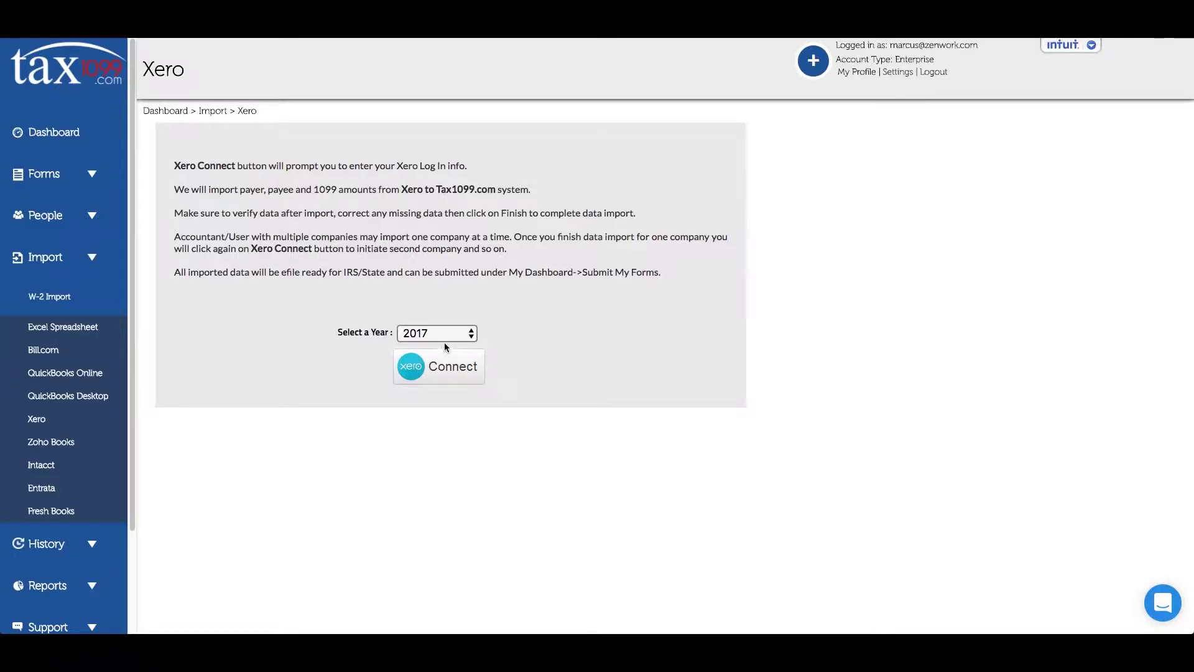
click(446, 370)
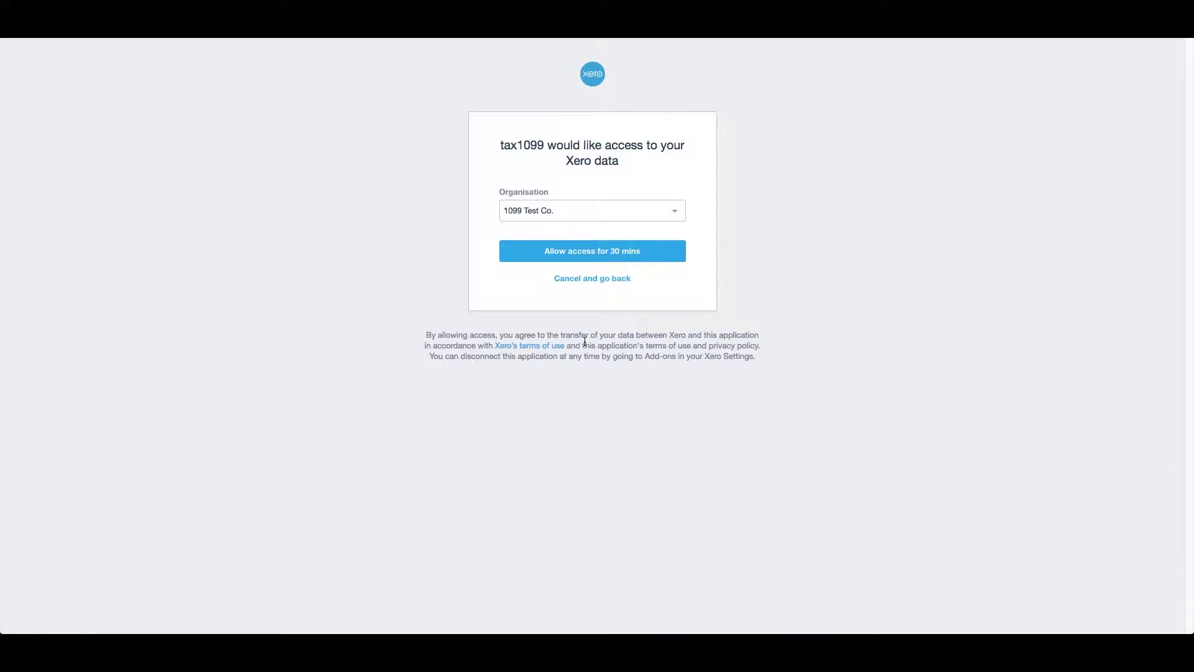
Allow tax1099 30-minute access to the 1099 Test Co. organisation's data.
click(609, 208)
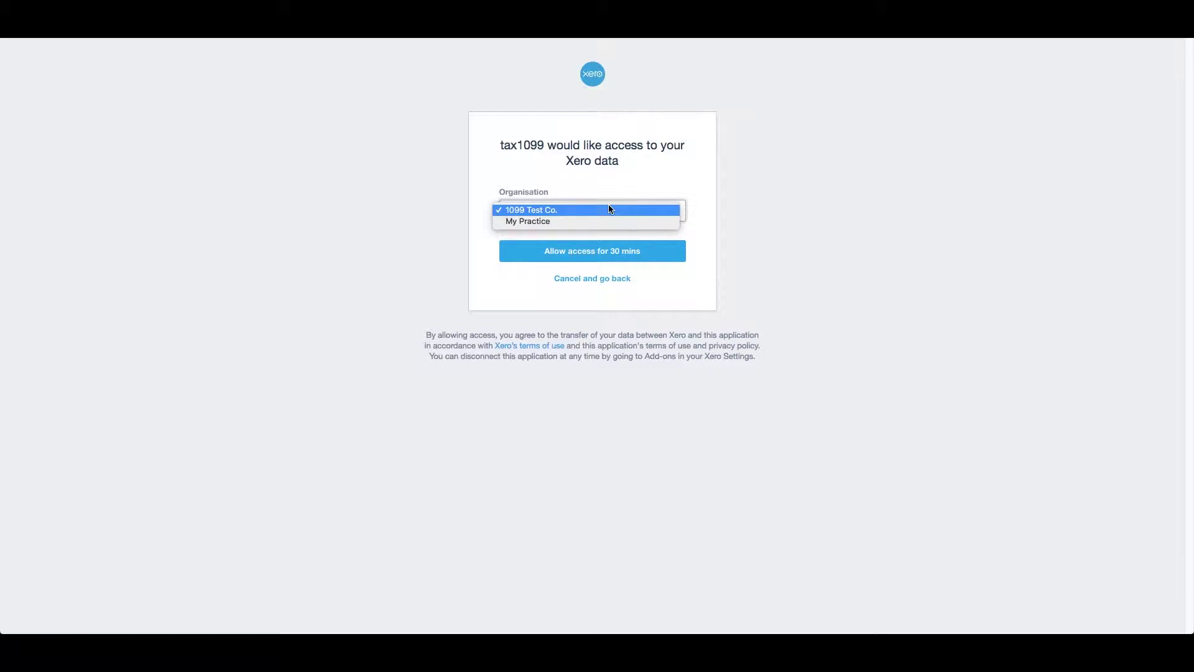
click(609, 209)
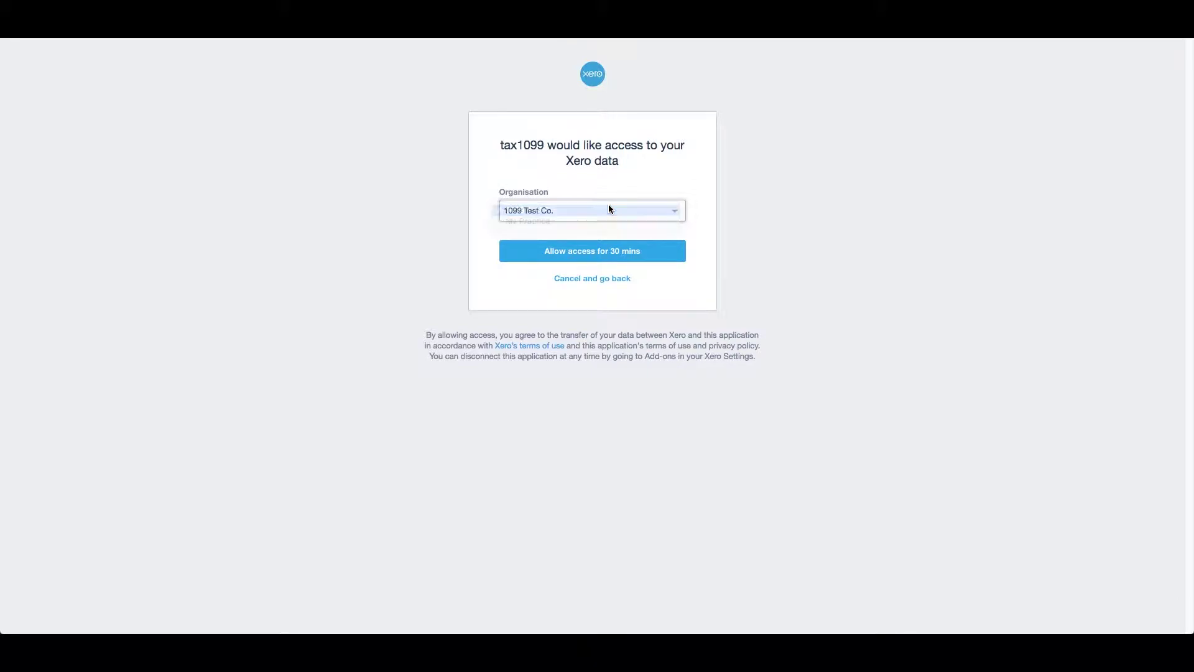
click(616, 251)
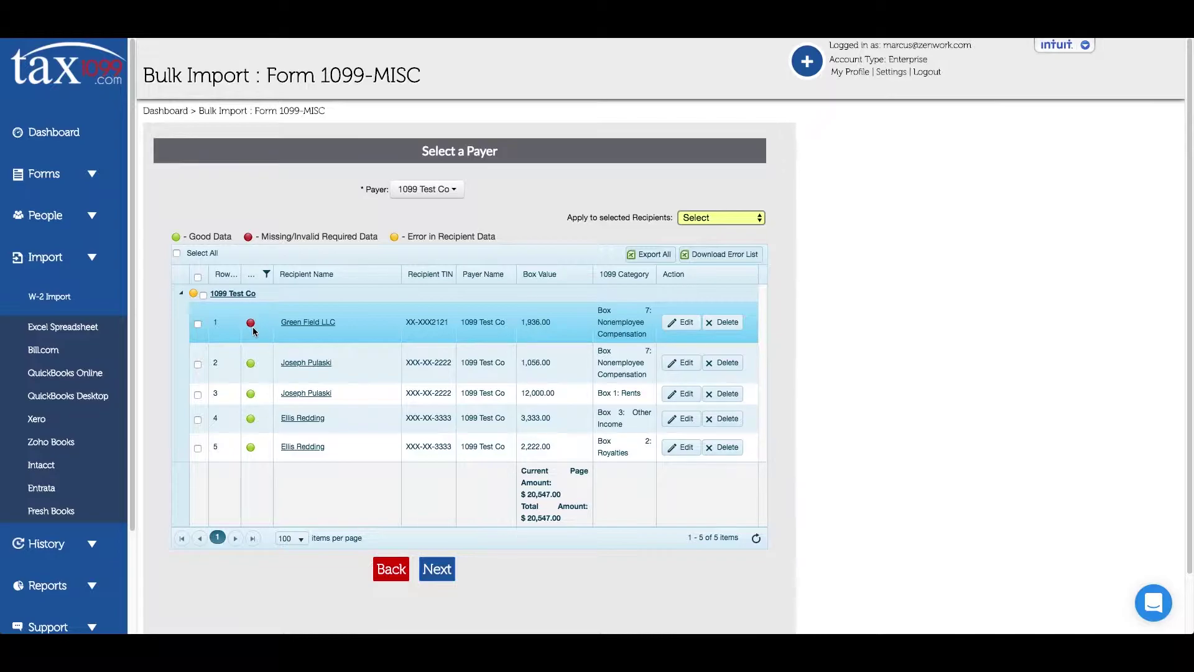
Set Green Field LLC's state to California and update the recipient.
click(304, 324)
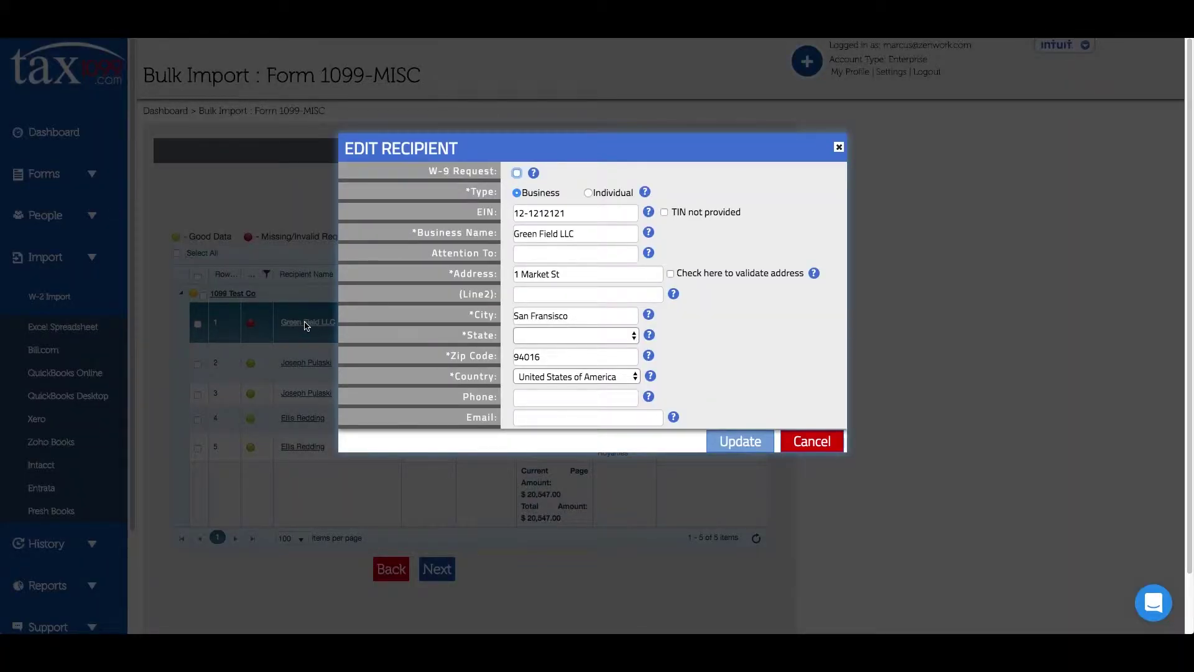
click(587, 336)
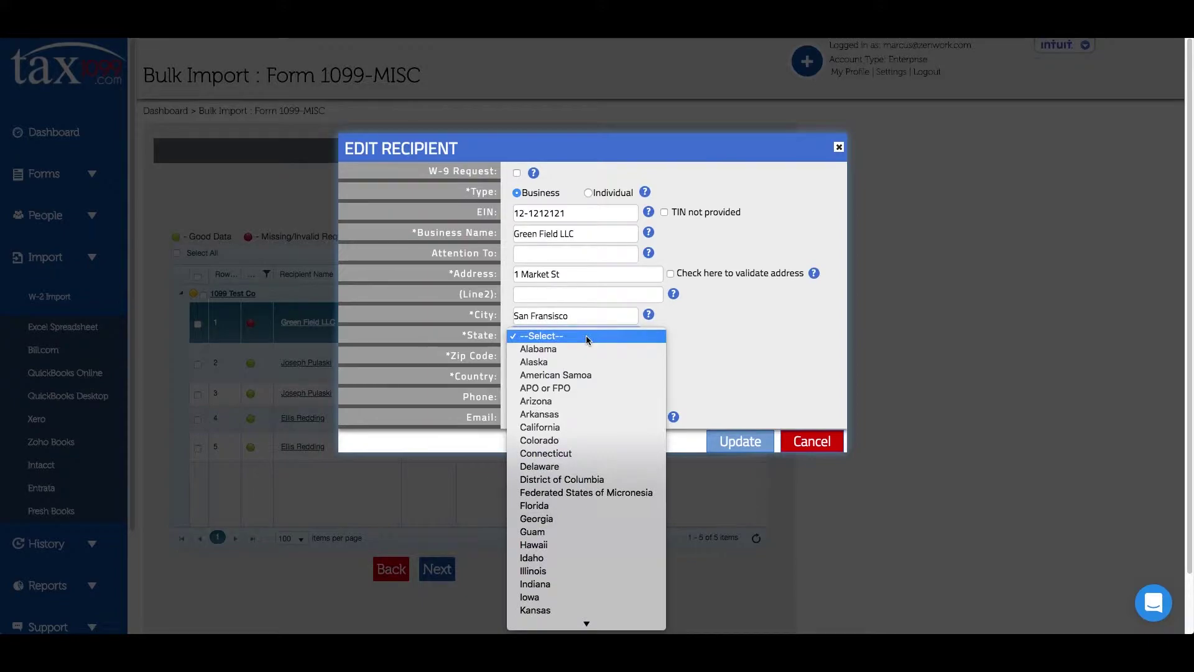
click(565, 429)
click(731, 443)
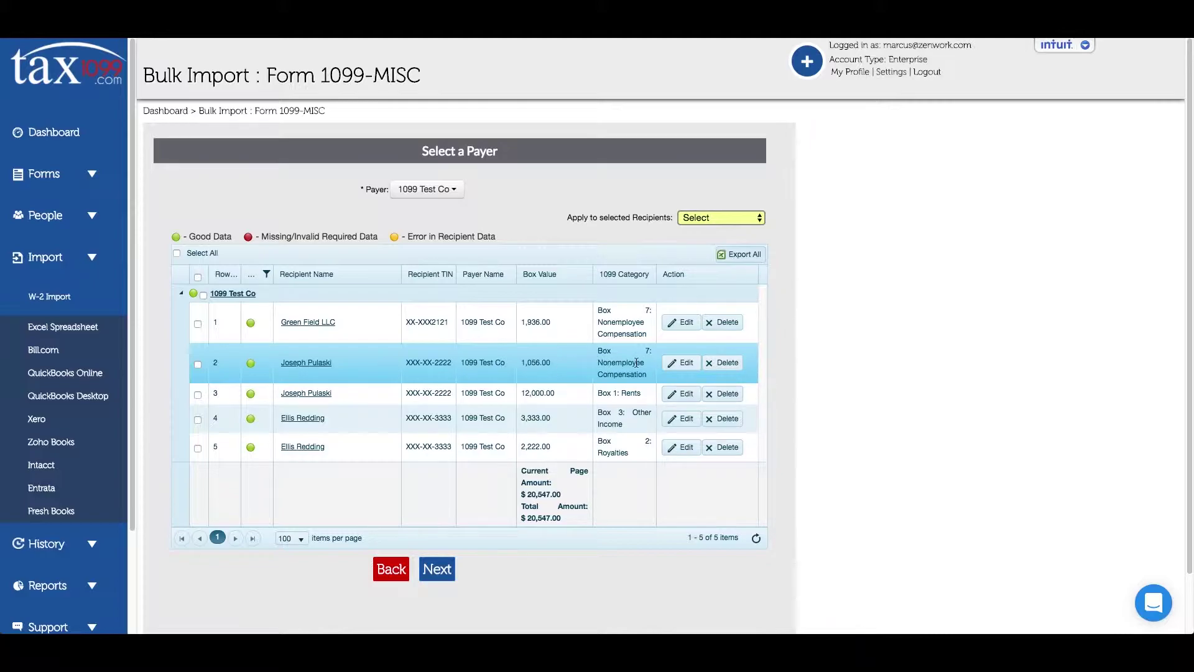
Select all five 1099 Test Co recipient rows and continue the import.
click(675, 370)
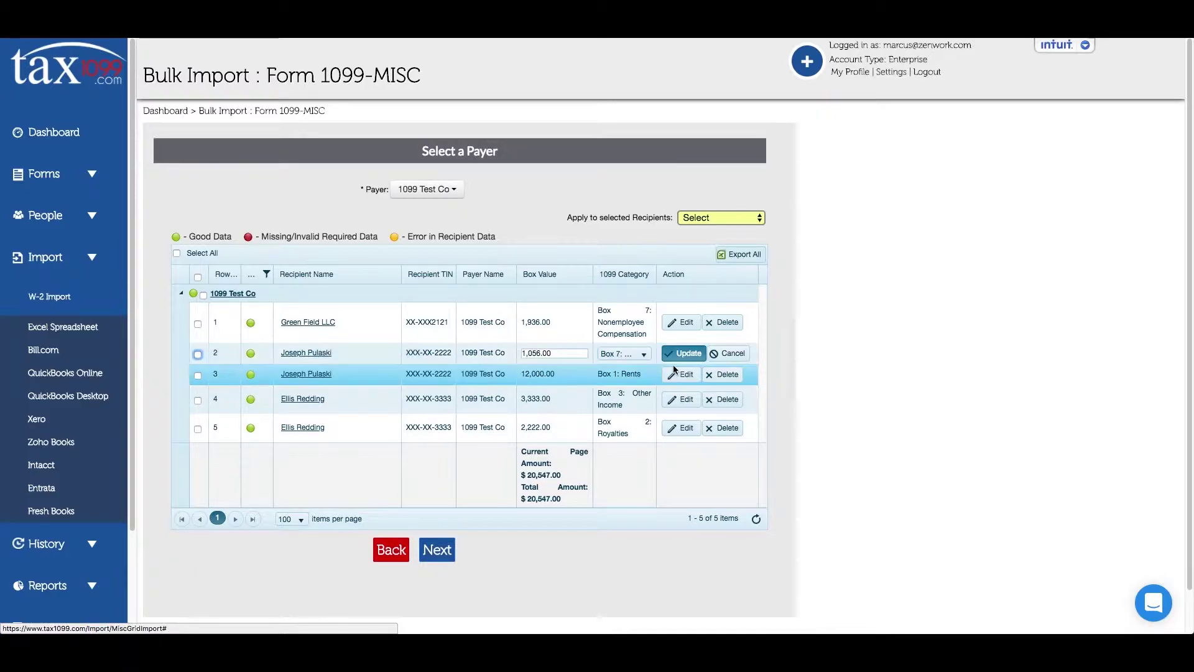
click(713, 362)
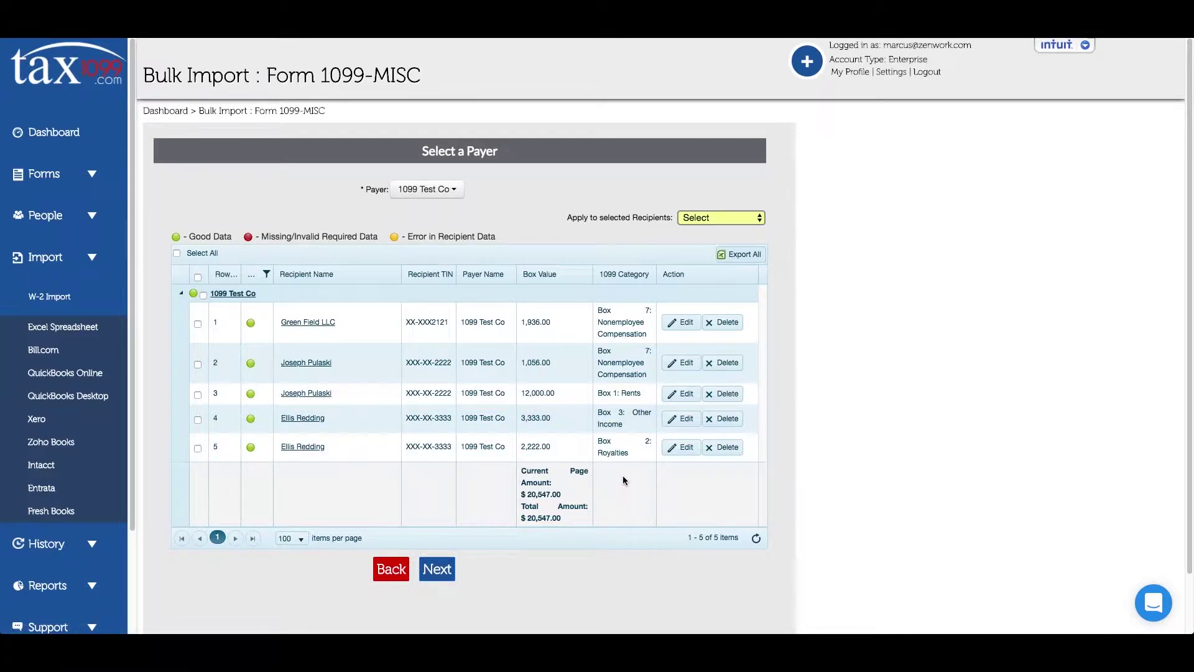
click(198, 366)
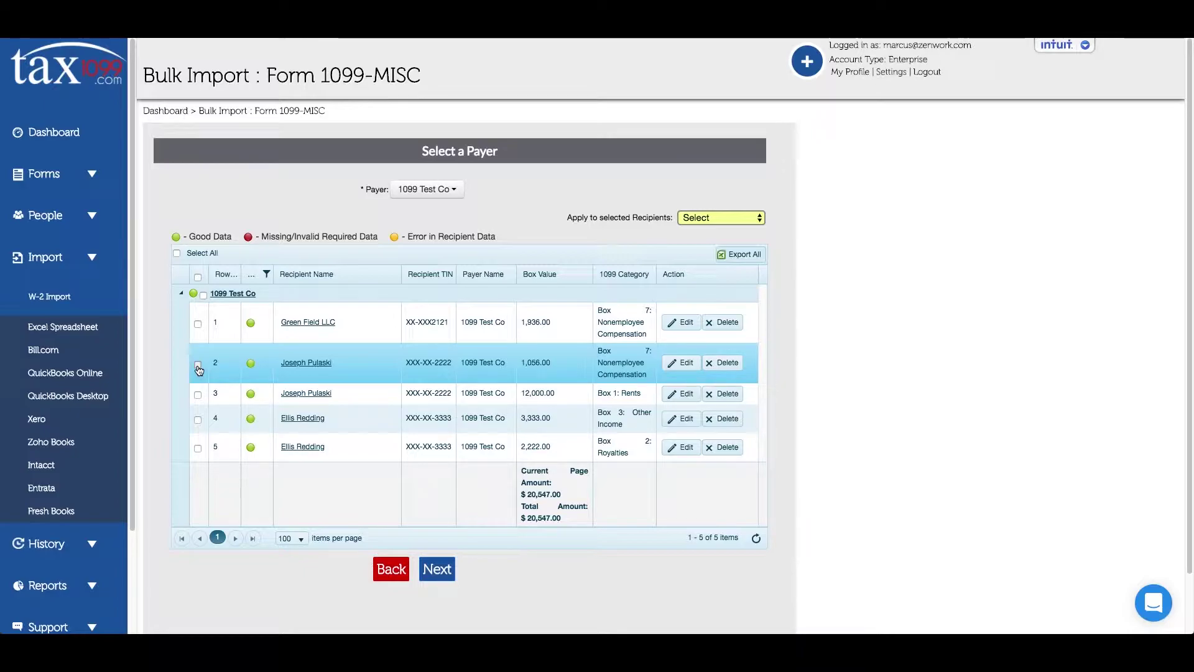
click(202, 296)
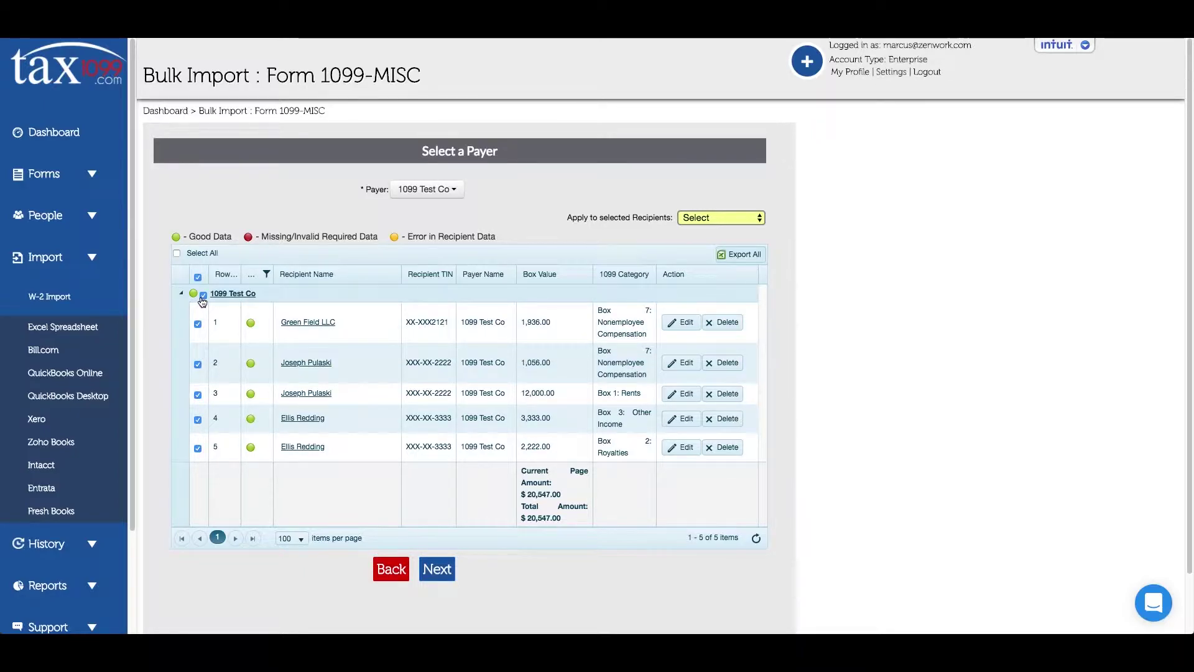
click(177, 254)
click(436, 569)
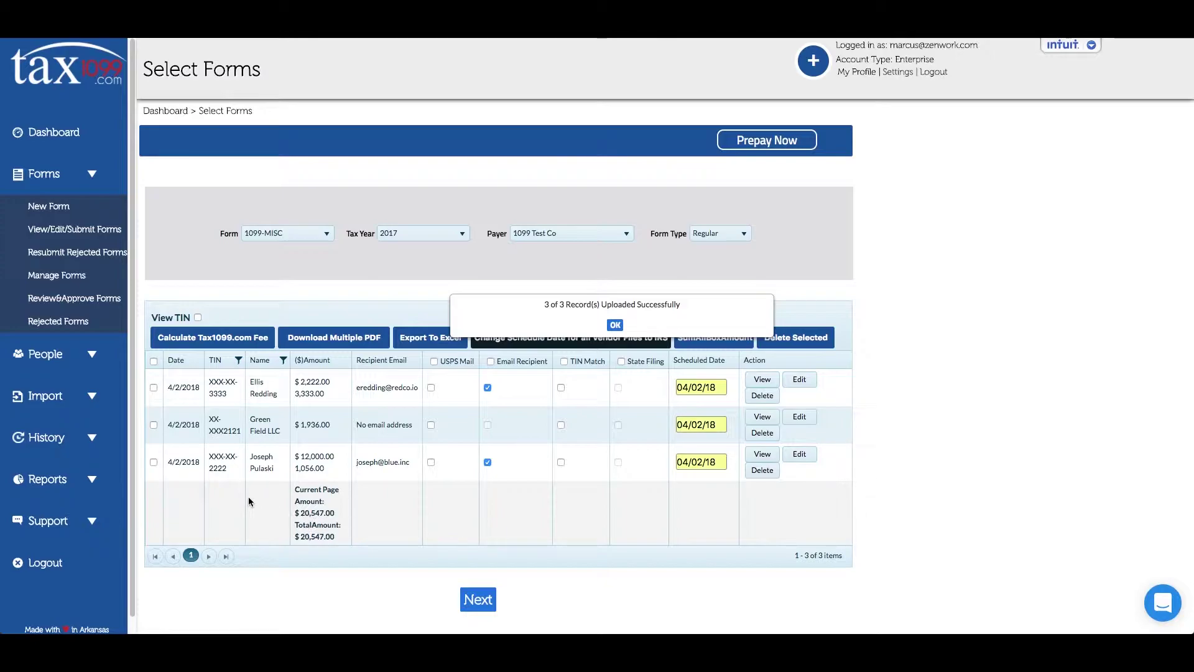
Confirm the 3-of-3 upload, select all three forms, and request USPS mailing.
click(615, 324)
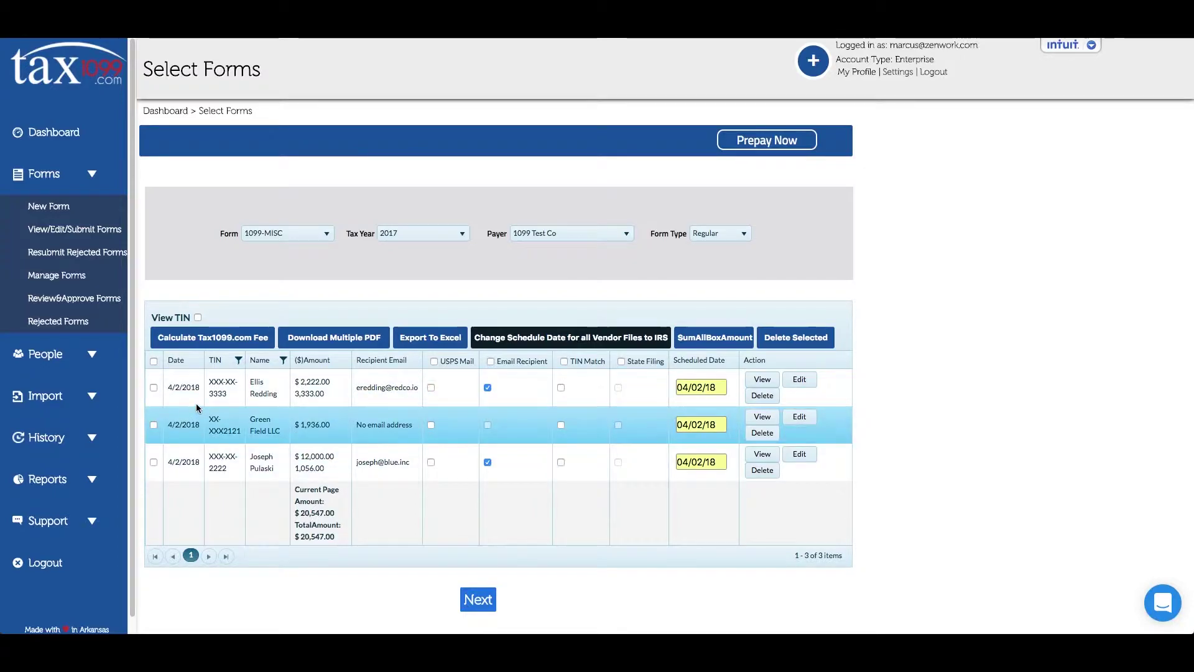
click(154, 361)
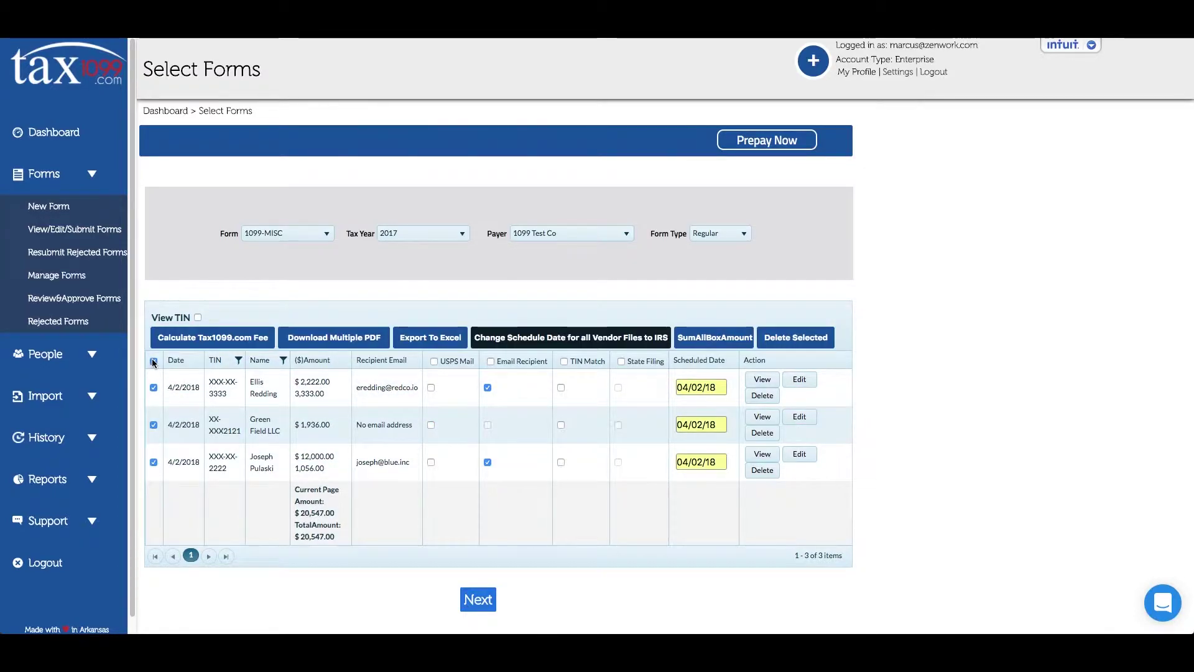
click(435, 361)
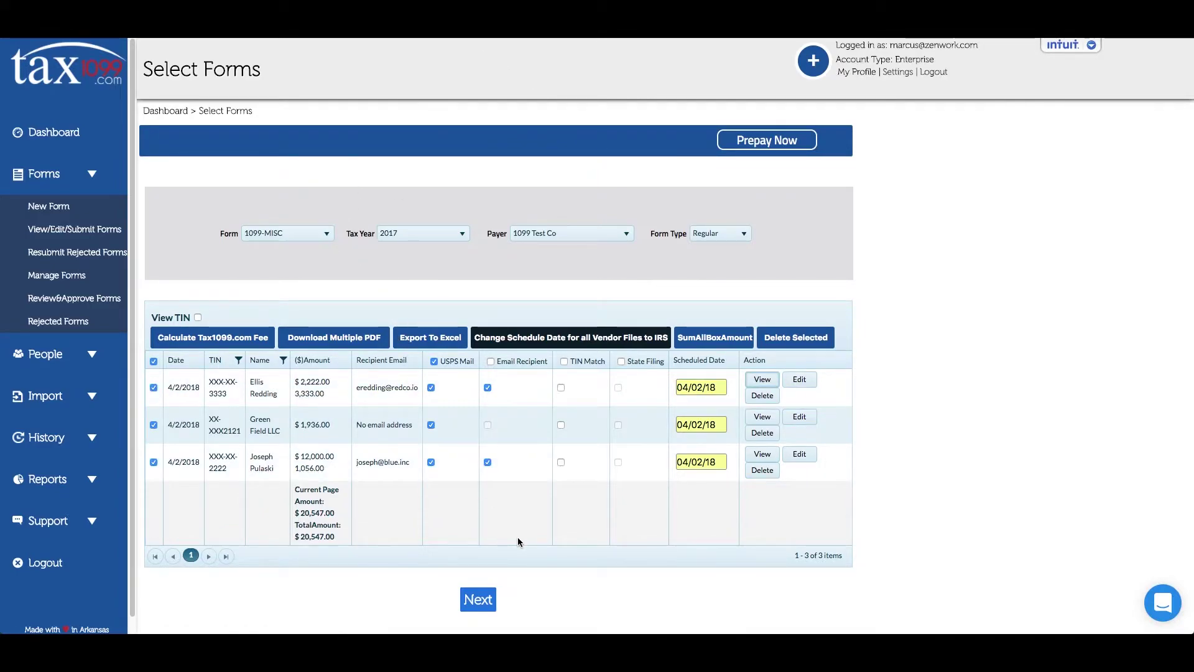
Continue to the payment page with all three 1099-MISC forms selected for USPS mail.
click(479, 601)
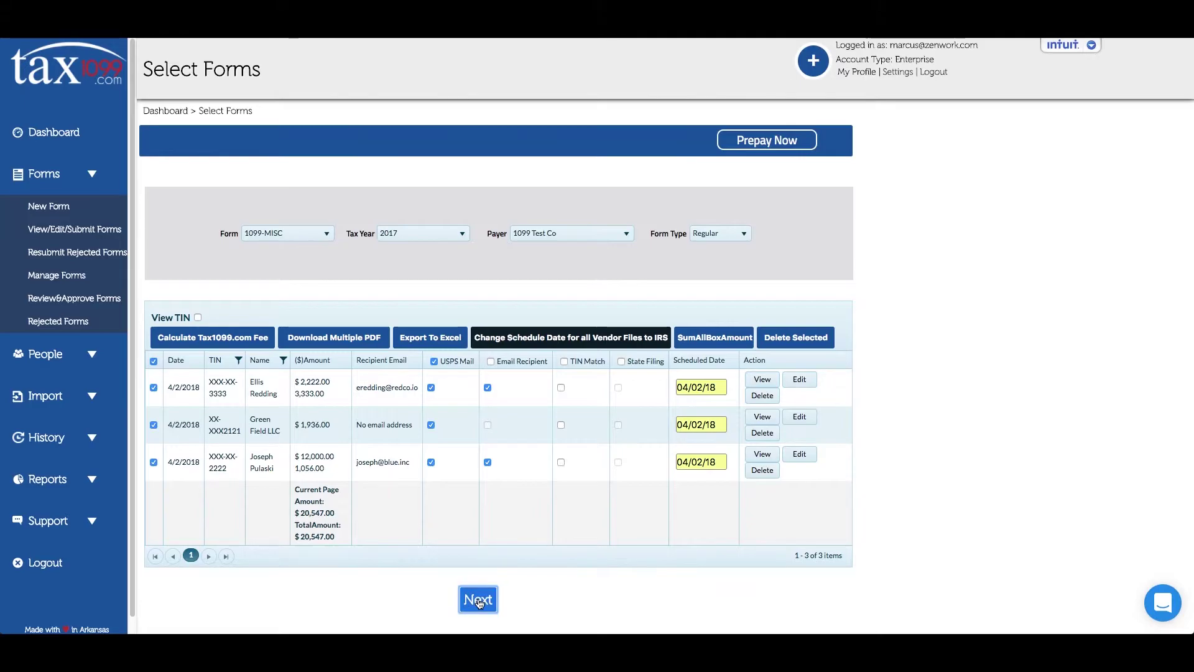